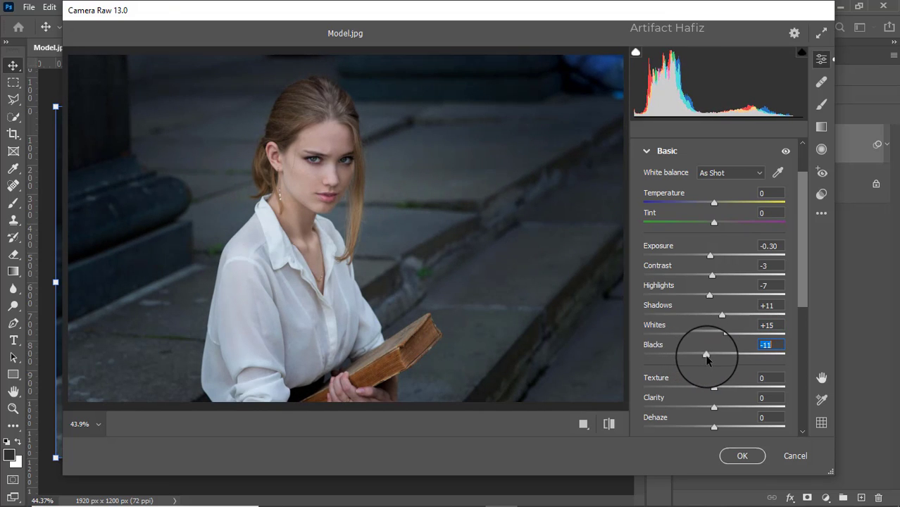
Step: Set Texture to -2, Clarity to +14 and Dehaze to +18 in the Basic adjustments
scroll(728, 356, down, 4)
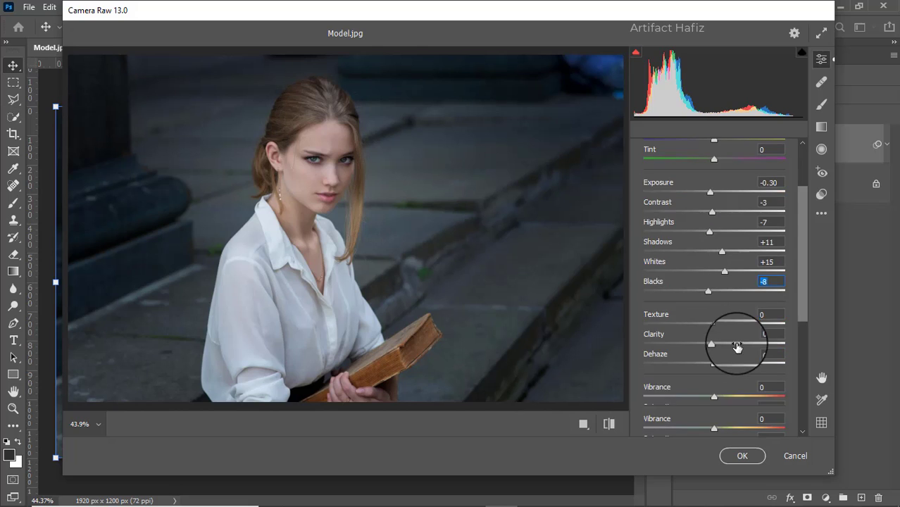
drag(715, 263, 726, 283)
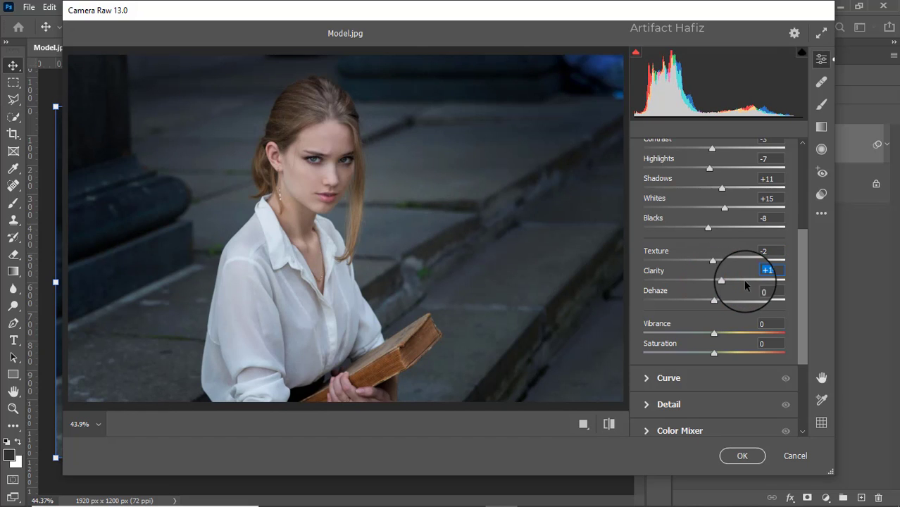
scroll(742, 280, down, 2)
click(715, 239)
drag(716, 239, 726, 255)
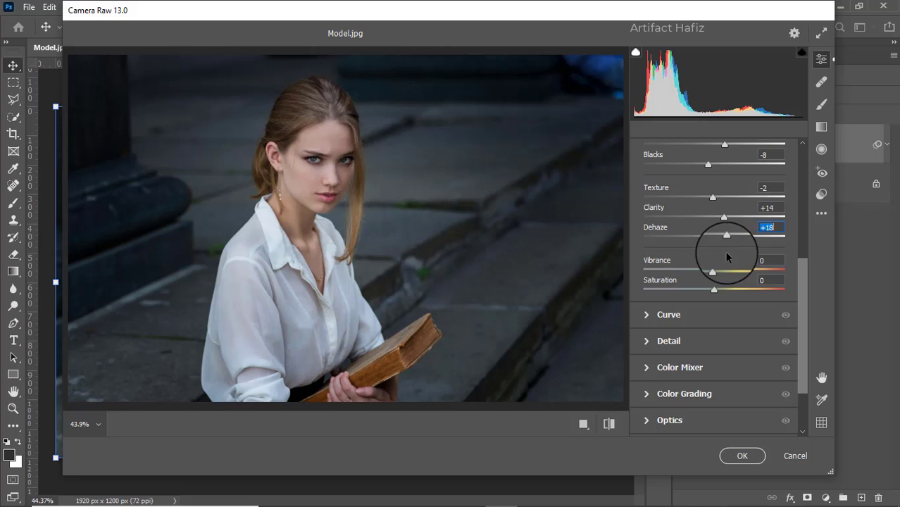
Step: Add two points to the main point curve, slightly raising the highlights and placing the shadow point at input 71, output 73
scroll(728, 260, down, 2)
click(651, 239)
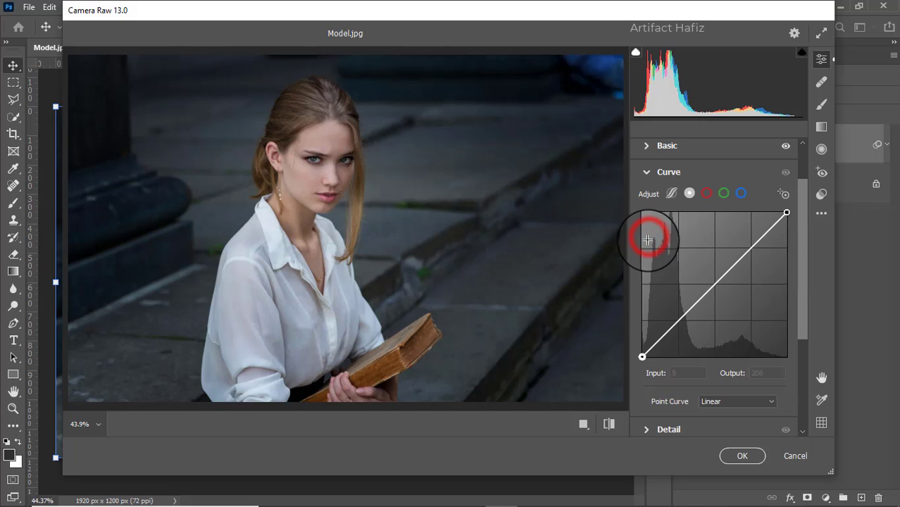
drag(748, 250, 749, 245)
drag(683, 314, 683, 315)
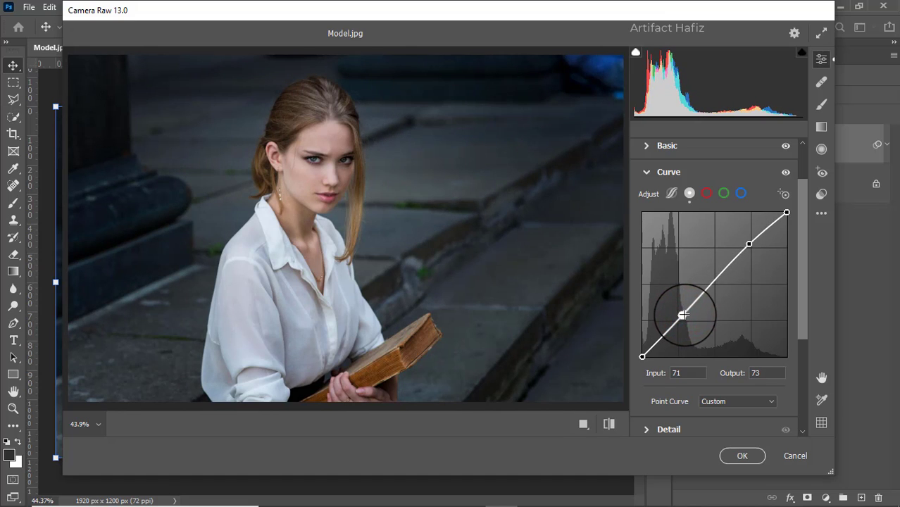
Step: Lift the black point of the blue channel curve to an output of 3
click(740, 193)
click(642, 357)
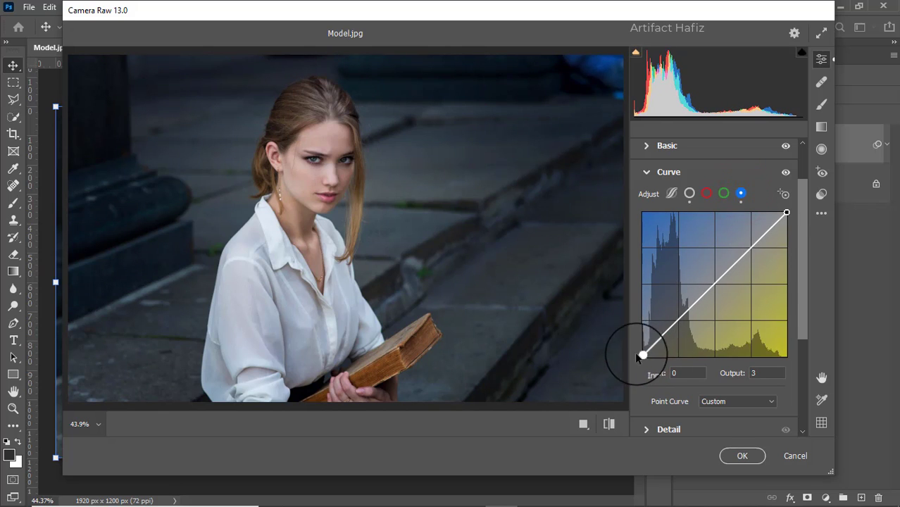
click(760, 374)
Step: Set Noise Reduction to 12 in the Detail adjustments
scroll(714, 324, down, 4)
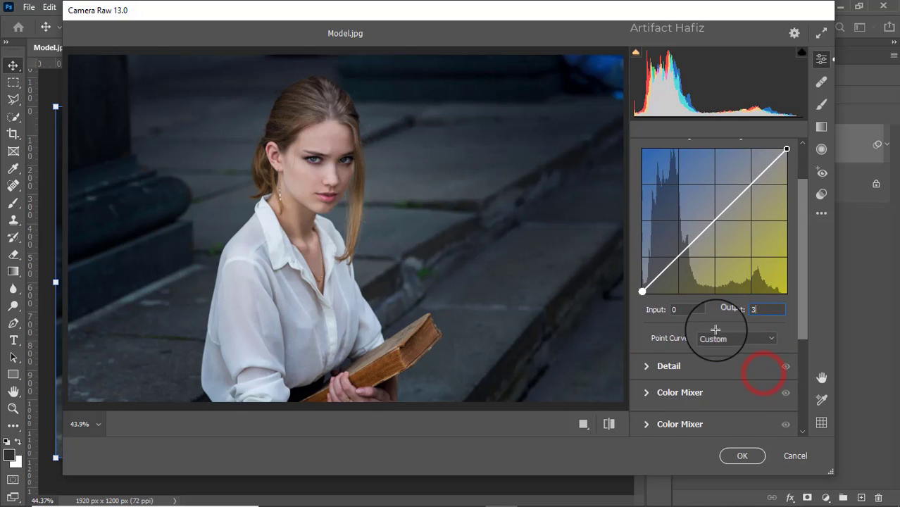
click(647, 303)
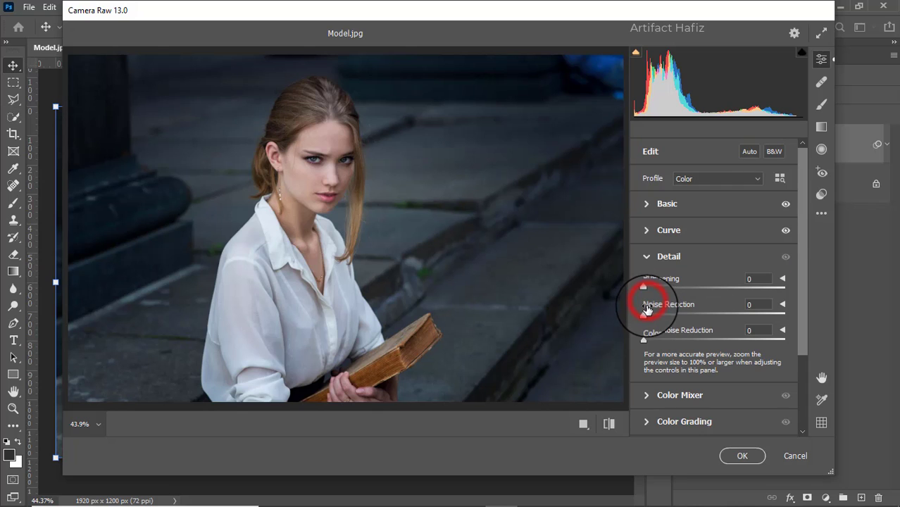
drag(644, 315, 662, 321)
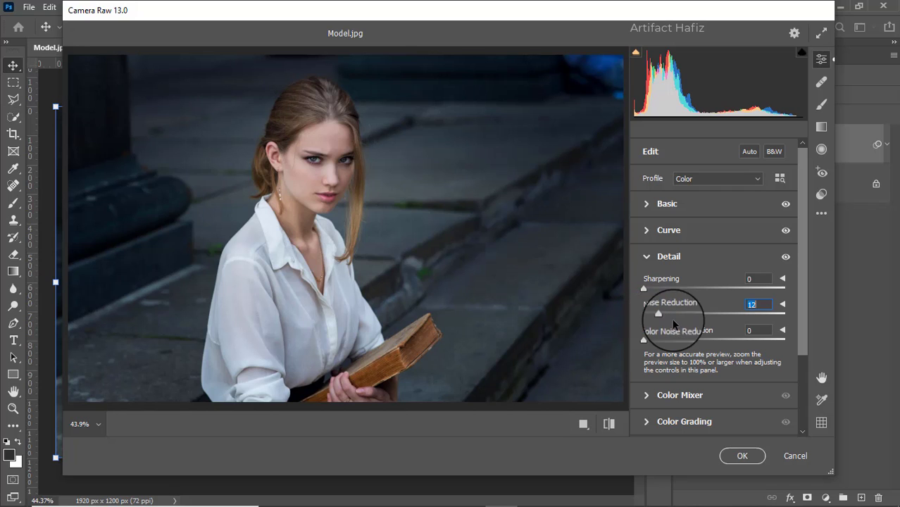
Step: Set the Color Mixer saturation to Reds +21, Oranges +17, Yellows -47, Greens -86, Aquas -79 and Blues -21
scroll(688, 318, down, 3)
click(648, 299)
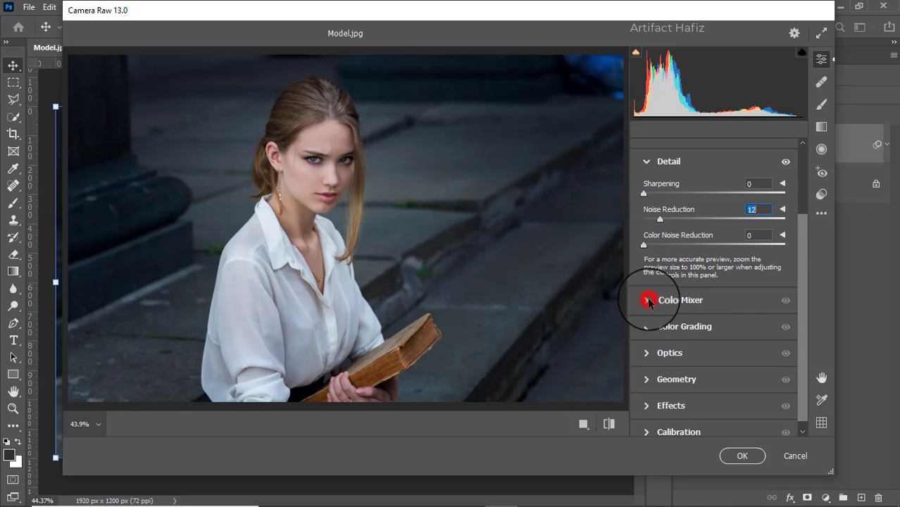
click(686, 224)
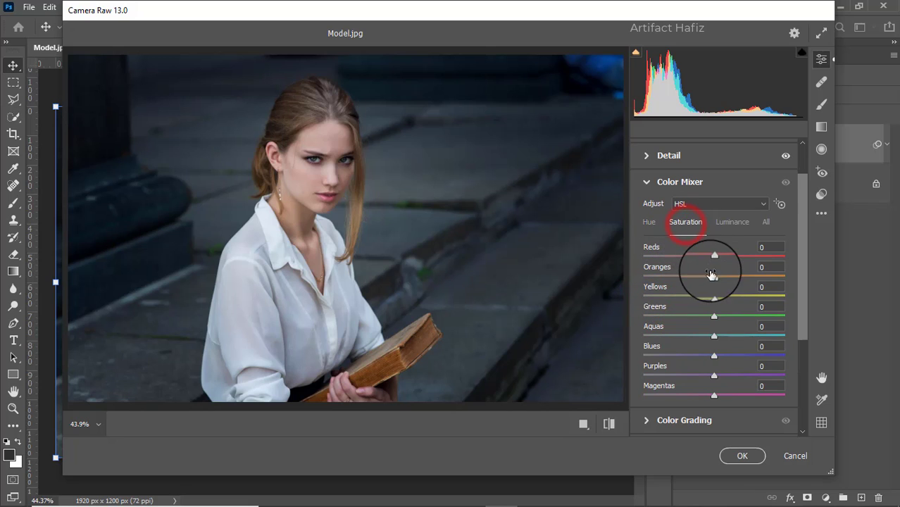
drag(714, 276, 731, 254)
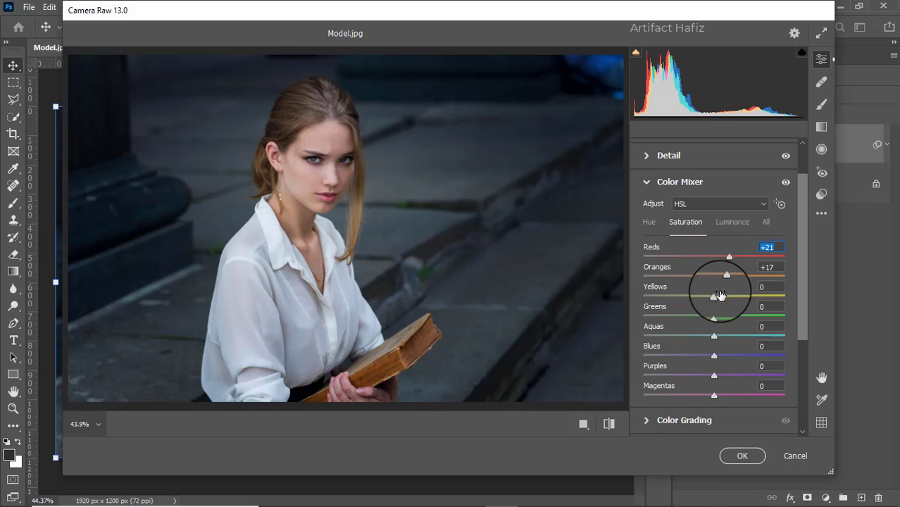
drag(714, 297, 660, 336)
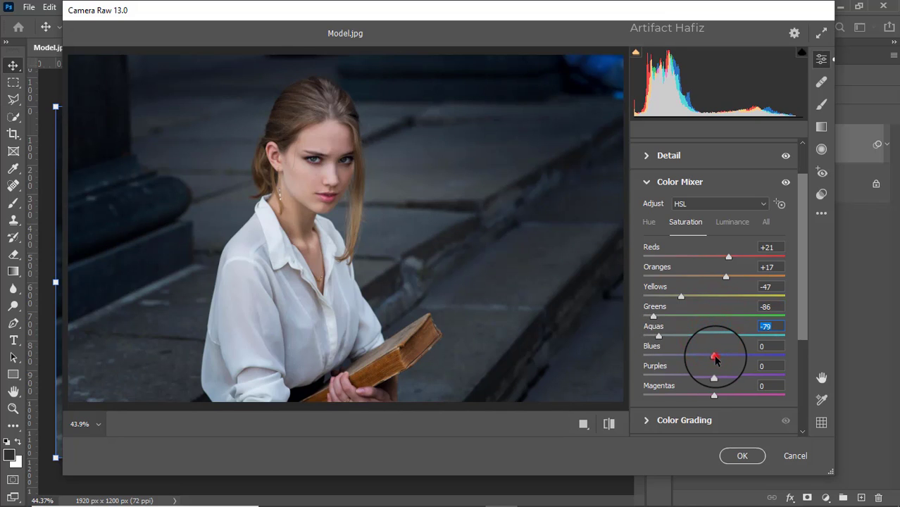
mouse_move(715, 356)
mouse_down()
mouse_move(672, 356)
mouse_move(700, 357)
mouse_up()
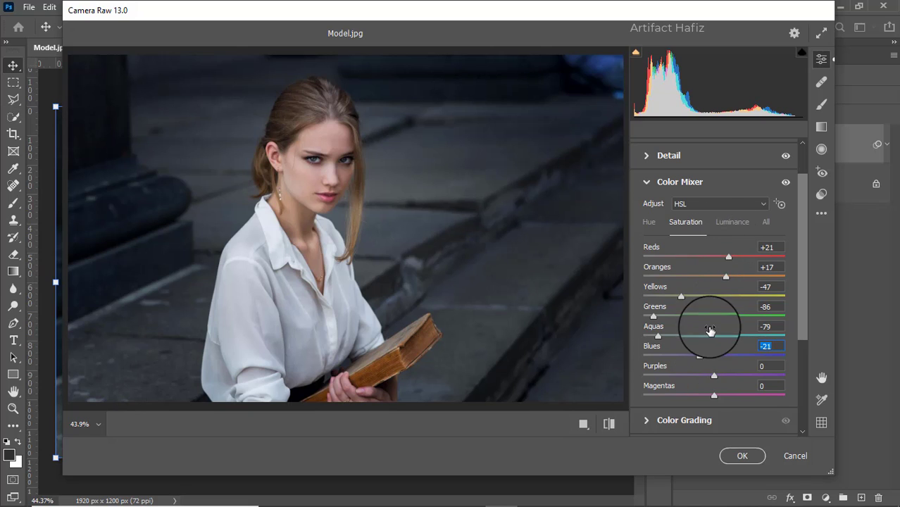
Step: Set the Color Mixer luminance to Reds -4, Oranges -4, Yellows +23, Greens -18, Aquas -16 and Blues -20
scroll(712, 314, down, 1)
click(726, 197)
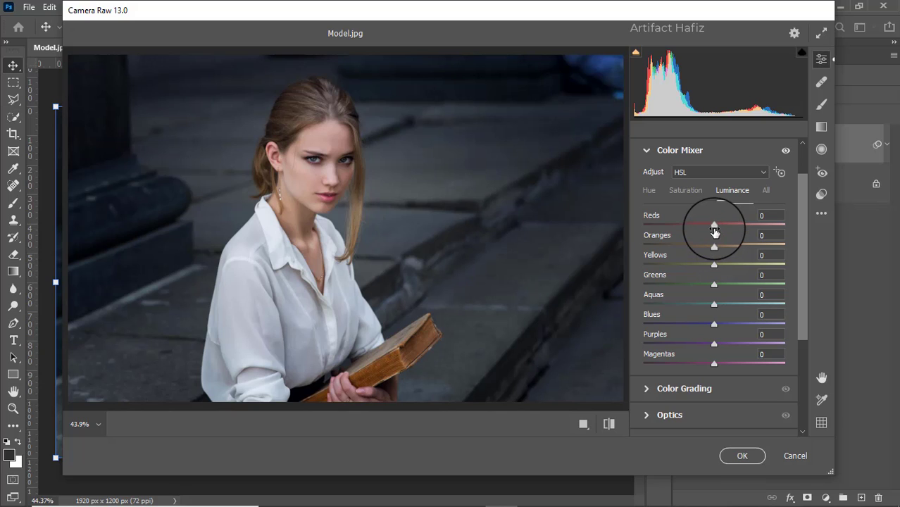
drag(715, 228, 711, 250)
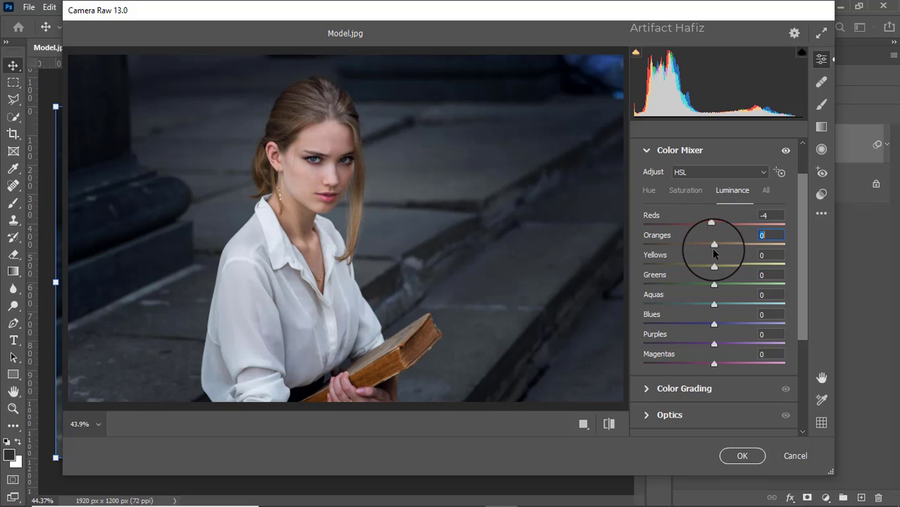
drag(715, 266, 706, 325)
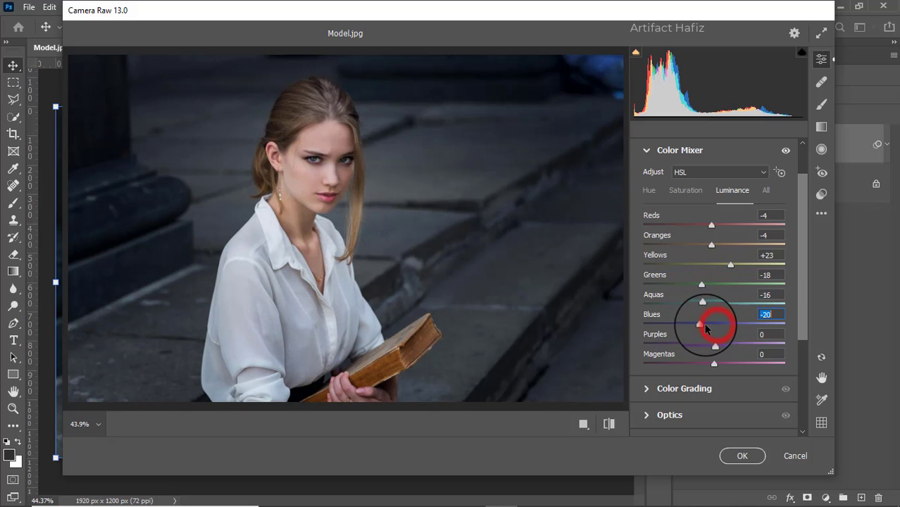
Step: Set the Color Mixer hue to -26 for Blues and -50 for Aquas
click(649, 190)
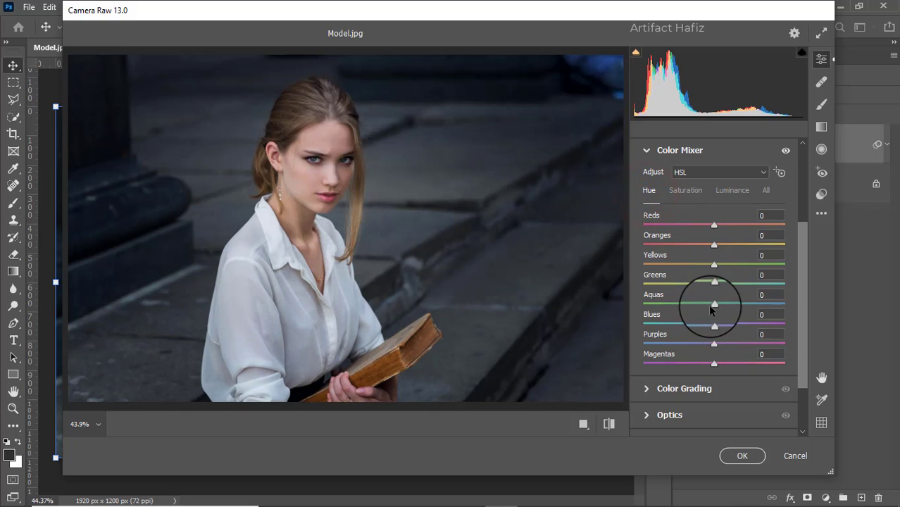
drag(714, 325, 696, 324)
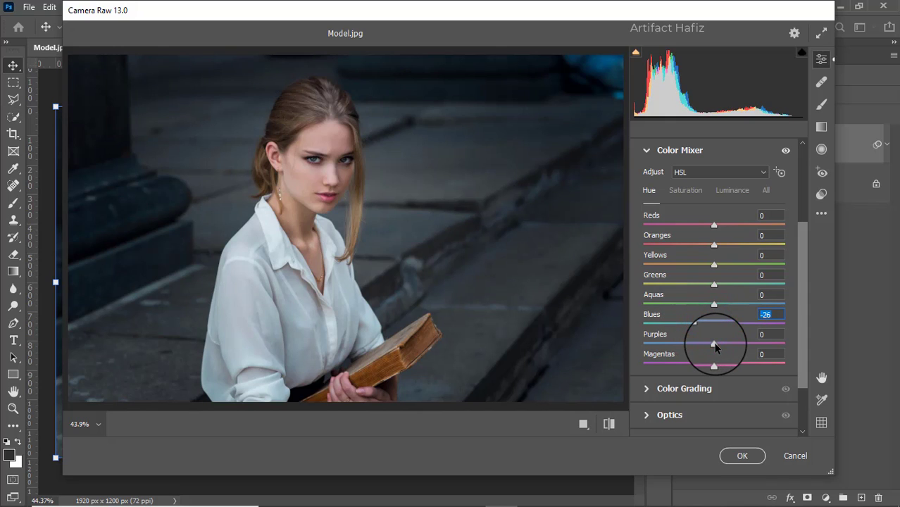
drag(715, 303, 678, 304)
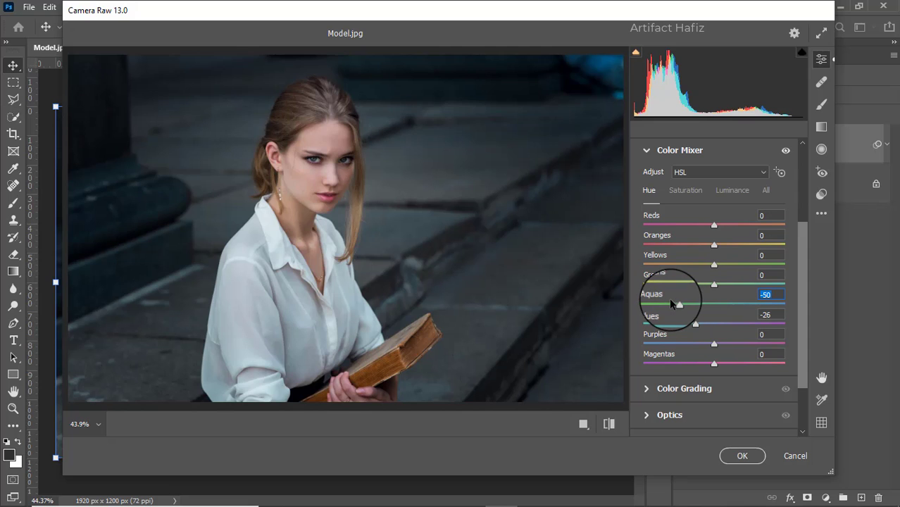
Step: Color grade the midtones to hue 96, saturation 20, the shadows to hue 248, saturation 24, and the highlights to hue 221
scroll(708, 282, down, 3)
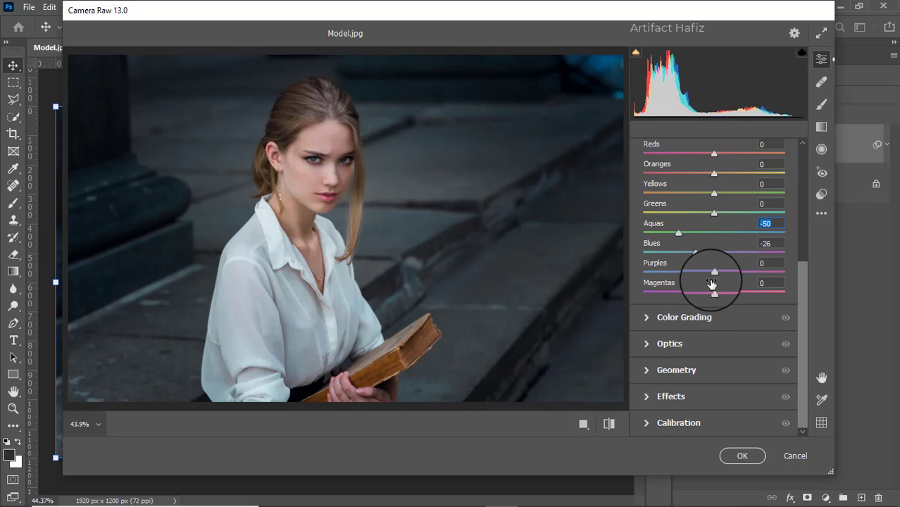
click(646, 318)
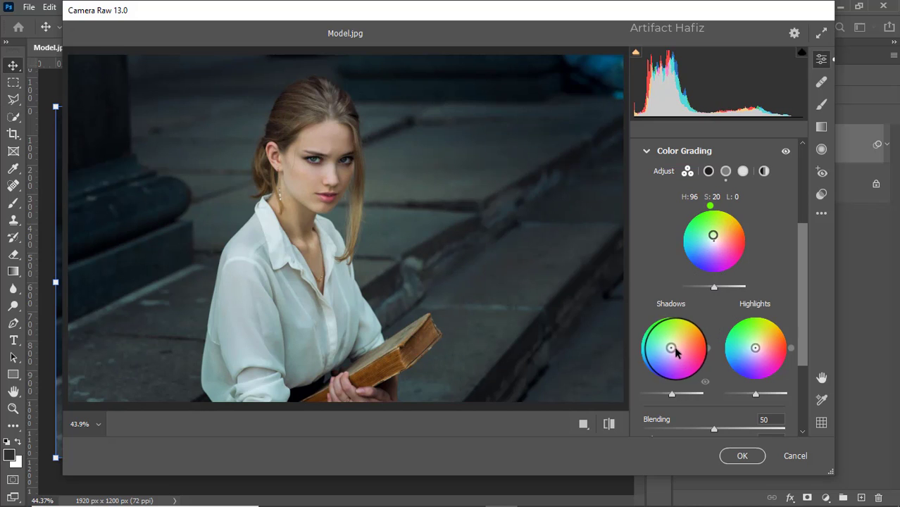
drag(673, 349, 668, 355)
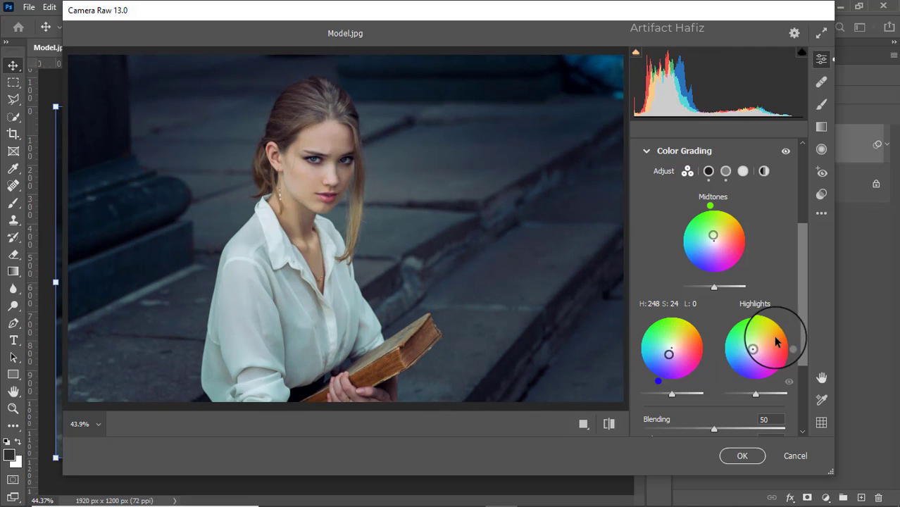
mouse_move(755, 349)
mouse_down()
mouse_move(757, 338)
mouse_move(750, 353)
mouse_up()
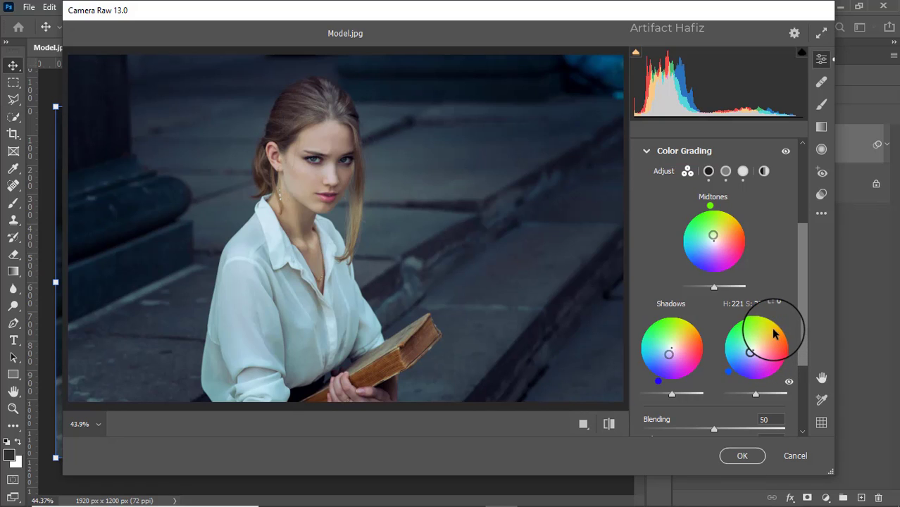
Step: Add a vignette of -14 with midpoint 19, roundness +100 and feather 87
scroll(774, 334, down, 4)
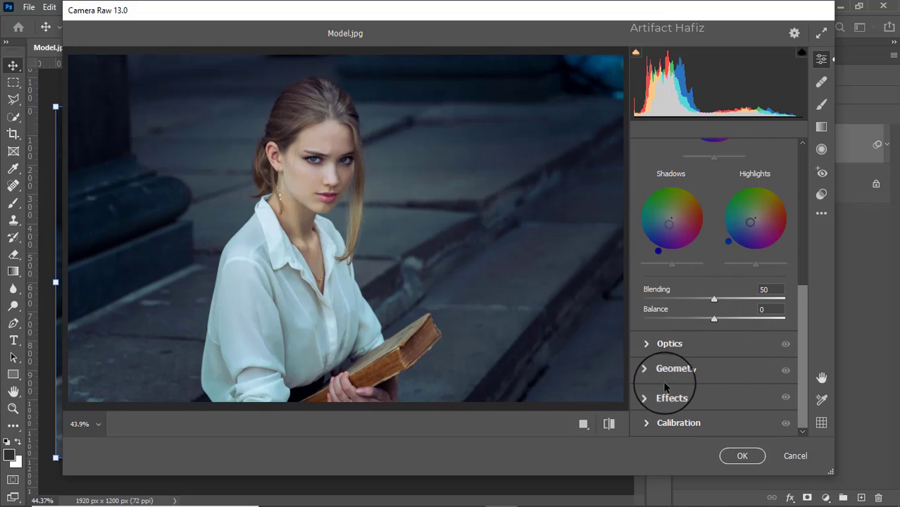
click(670, 398)
drag(713, 291, 707, 293)
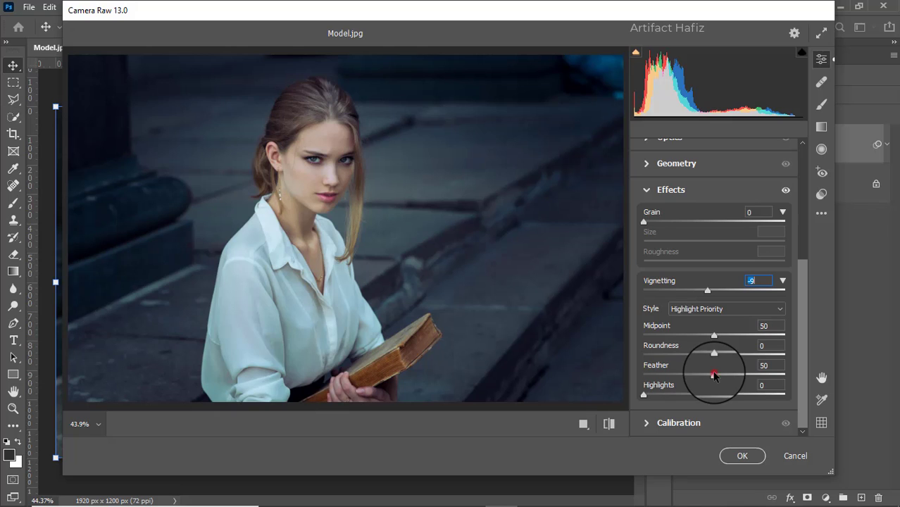
drag(713, 376, 764, 371)
drag(714, 354, 812, 361)
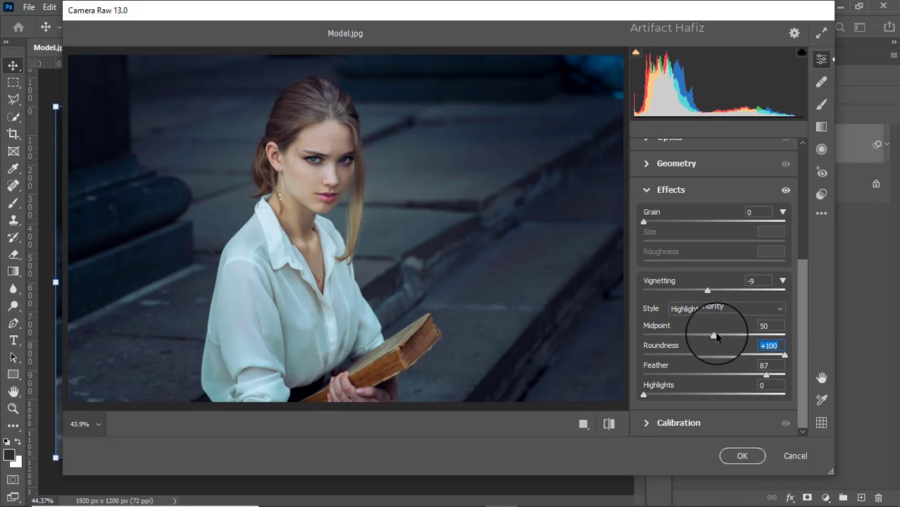
drag(715, 337, 670, 335)
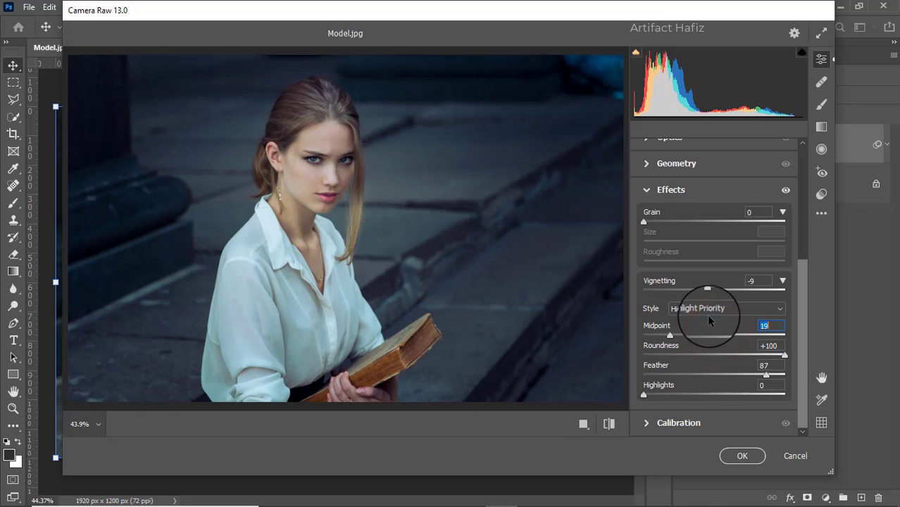
drag(706, 292, 704, 291)
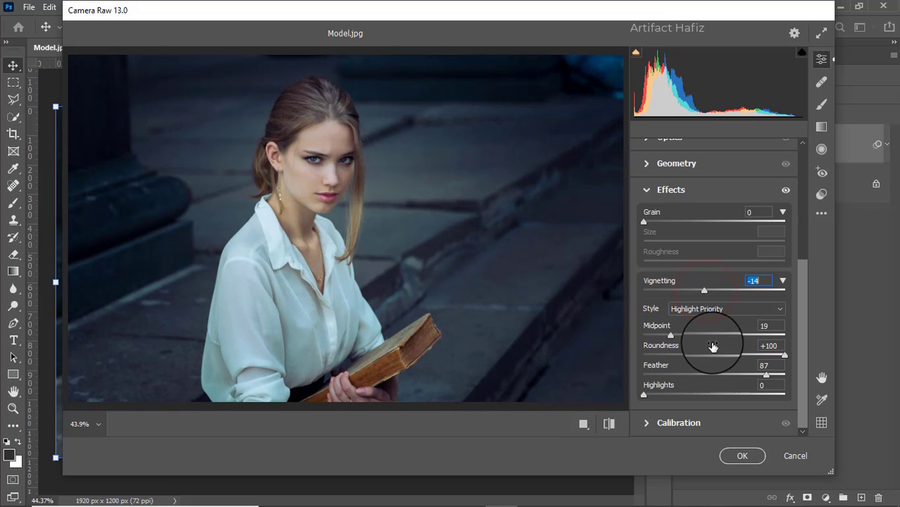
Step: Set the Calibration saturation to Red Primary +9, Green Primary +25 and Blue Primary +19, and apply the Camera Raw filter
click(652, 422)
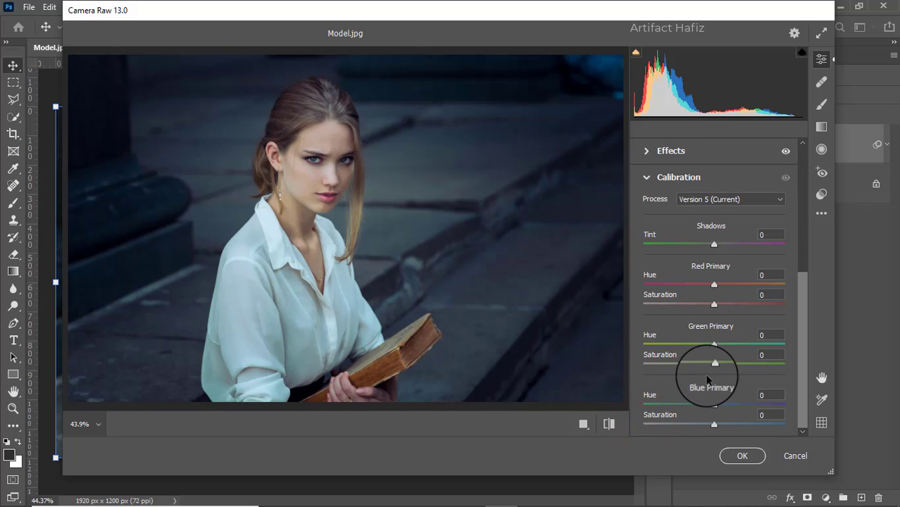
mouse_move(715, 426)
mouse_down()
mouse_move(703, 426)
mouse_move(724, 427)
mouse_up()
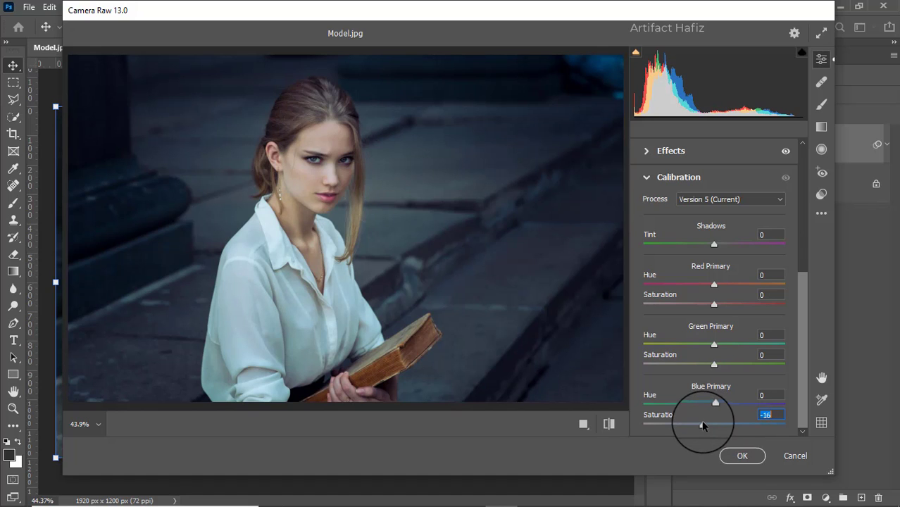
drag(714, 364, 730, 364)
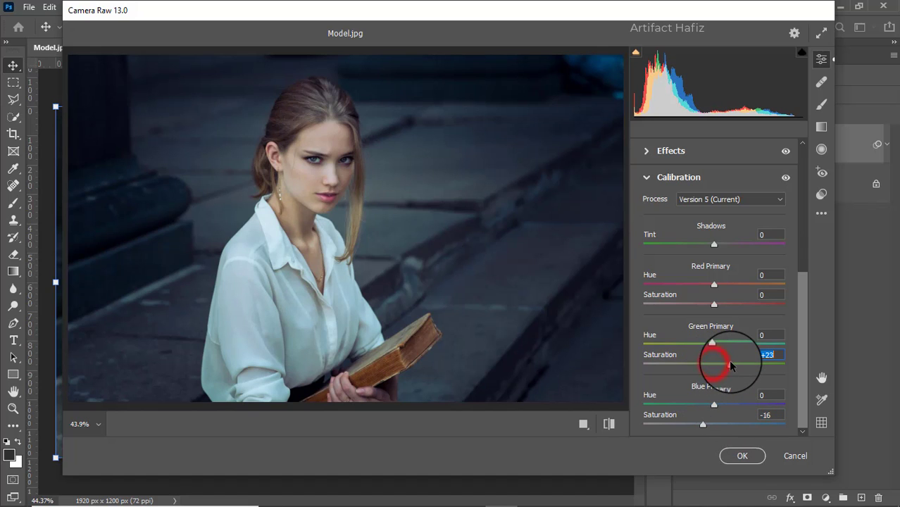
drag(714, 303, 720, 303)
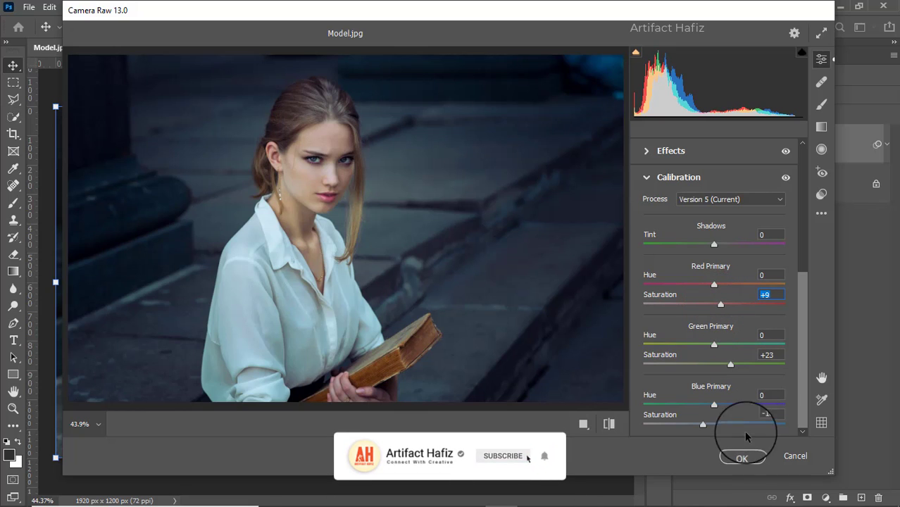
drag(701, 421, 728, 427)
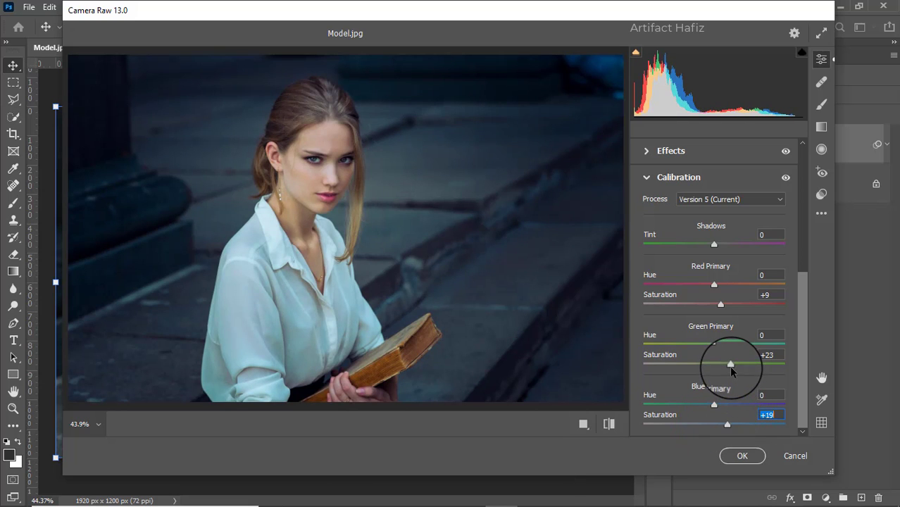
drag(730, 366, 722, 366)
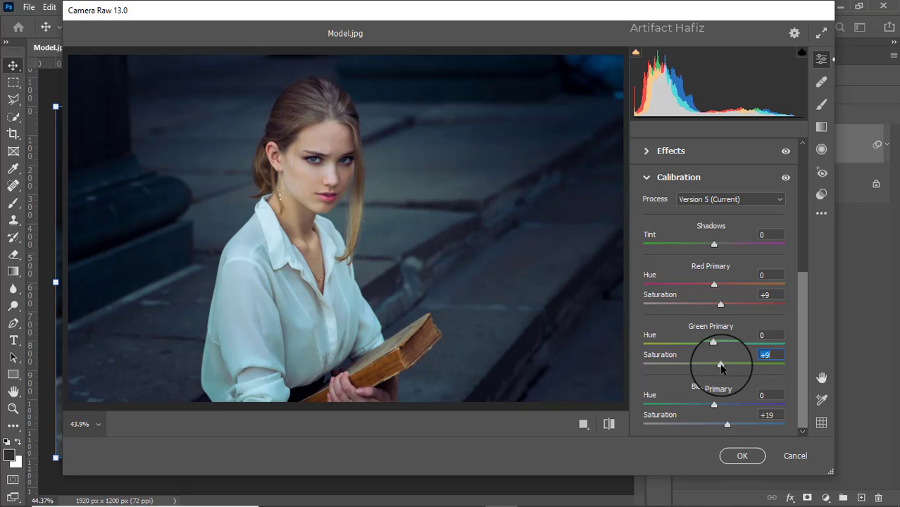
click(724, 364)
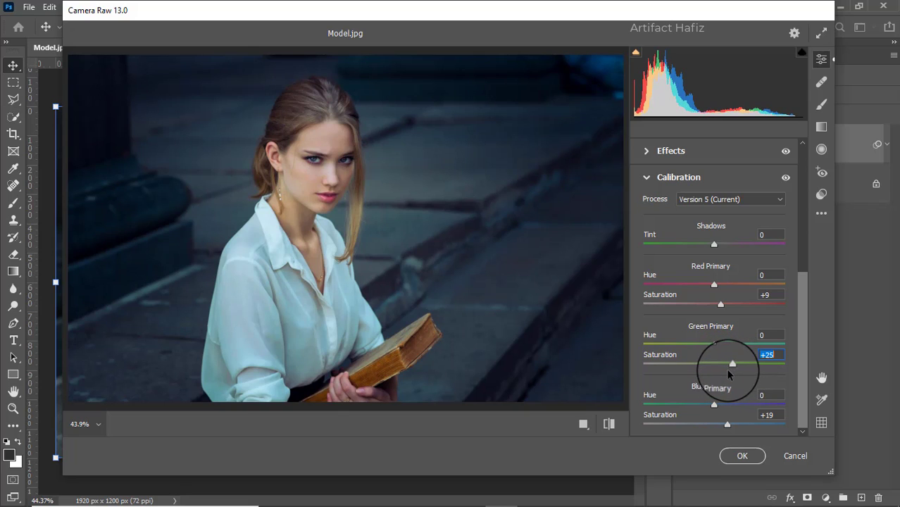
click(737, 456)
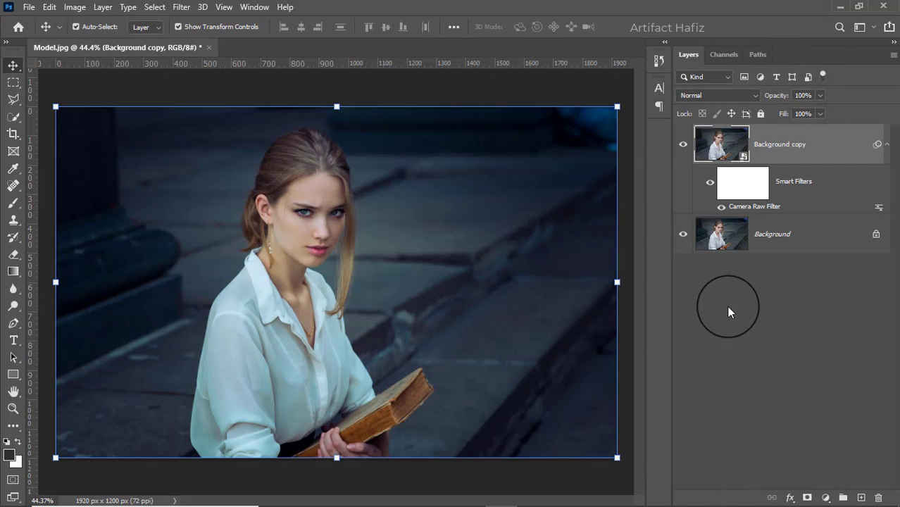
Step: Hide the Background copy layer and show it again to compare the graded photo with the original
click(684, 145)
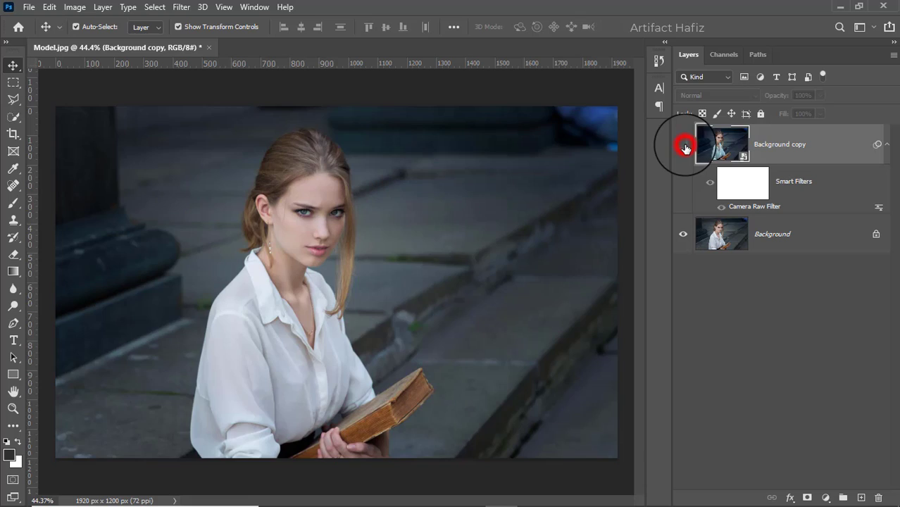
click(686, 146)
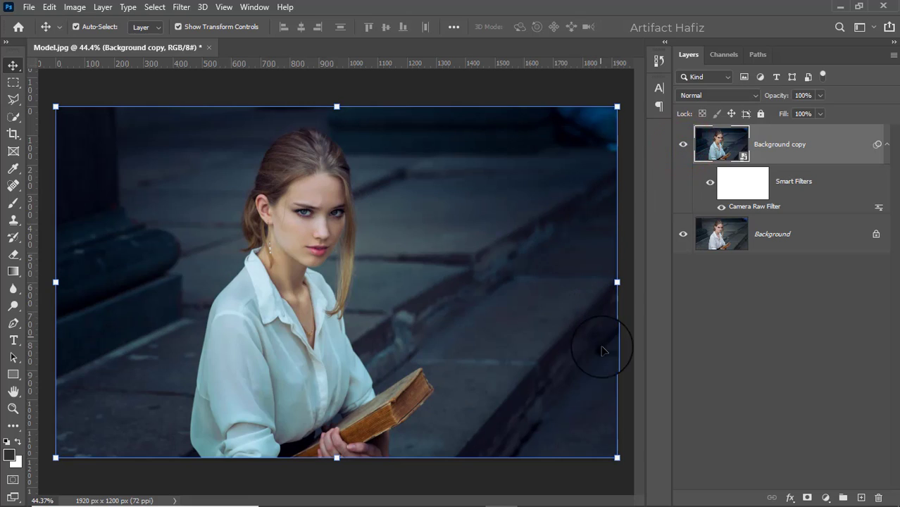